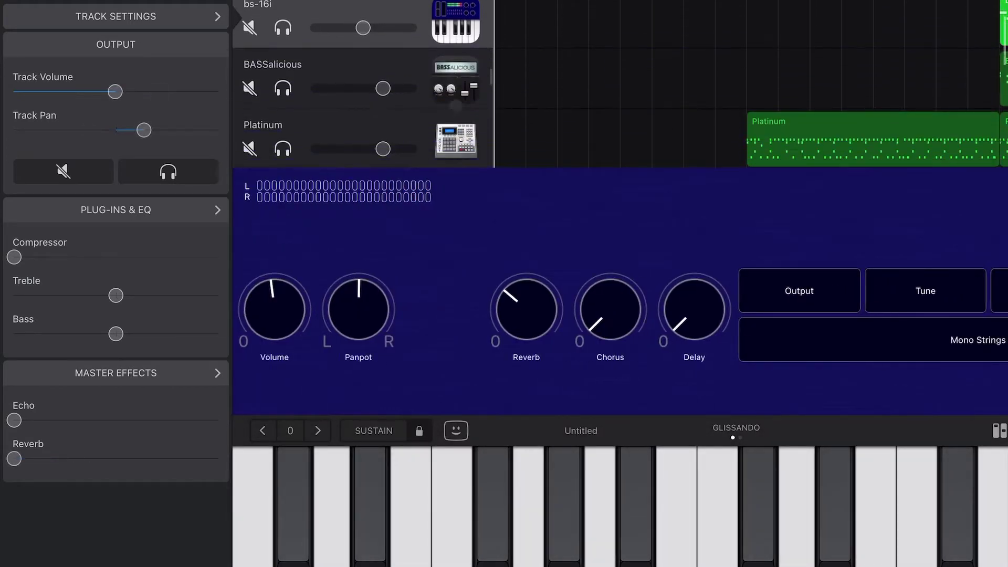
# - View the BASSalicious, Platinum, DJ Booth and both Model D tracks, ending on Pure Synth Platinum's Sel's Lead1 panel
pyautogui.click(451, 80)
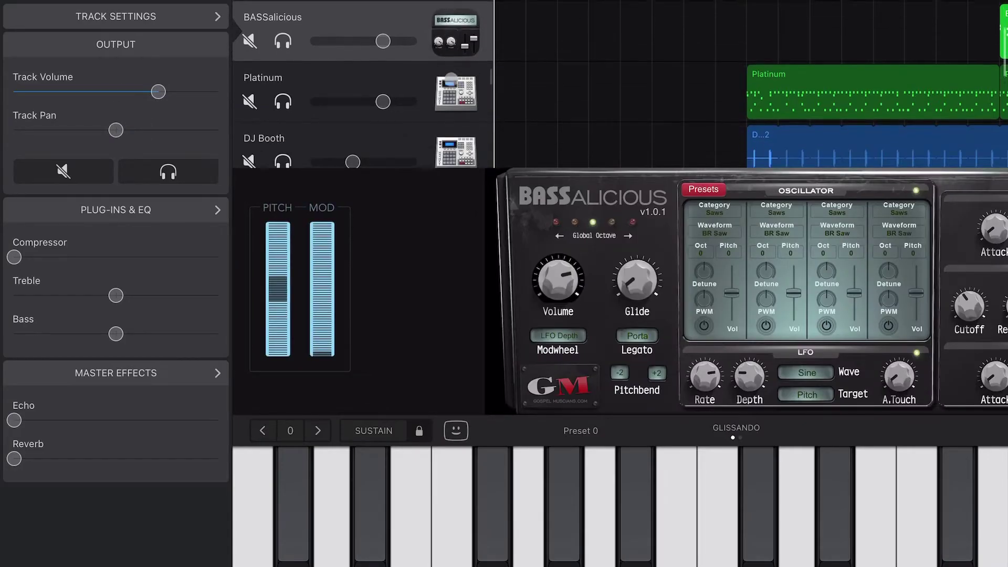
pyautogui.scroll(-2, 451, 79)
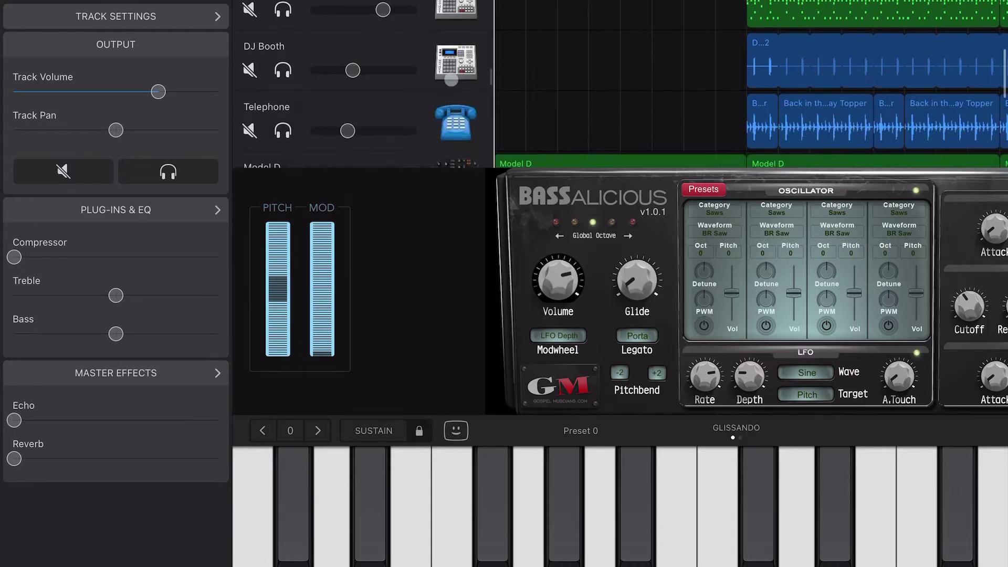
pyautogui.click(450, 19)
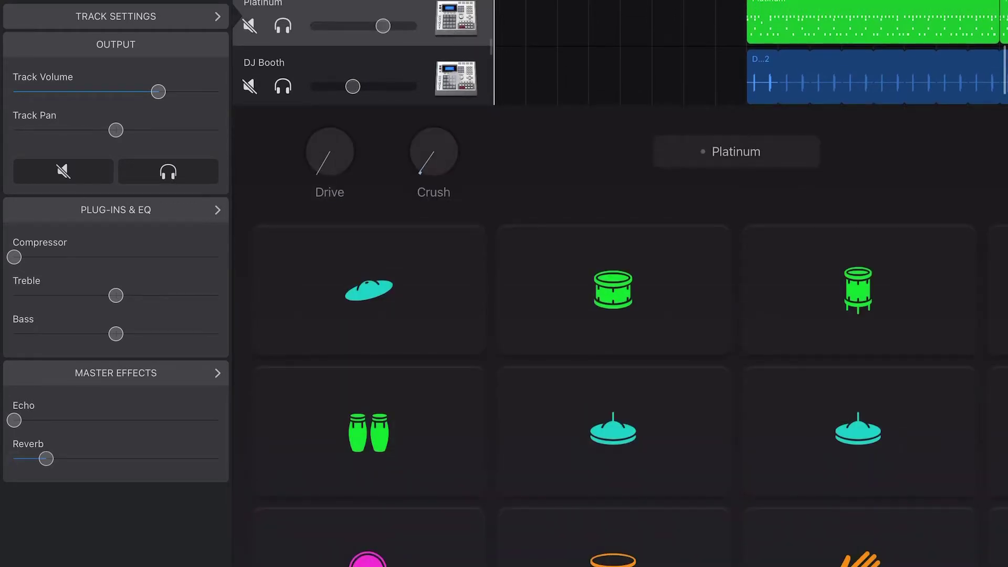
pyautogui.click(454, 78)
pyautogui.scroll(-2, 455, 77)
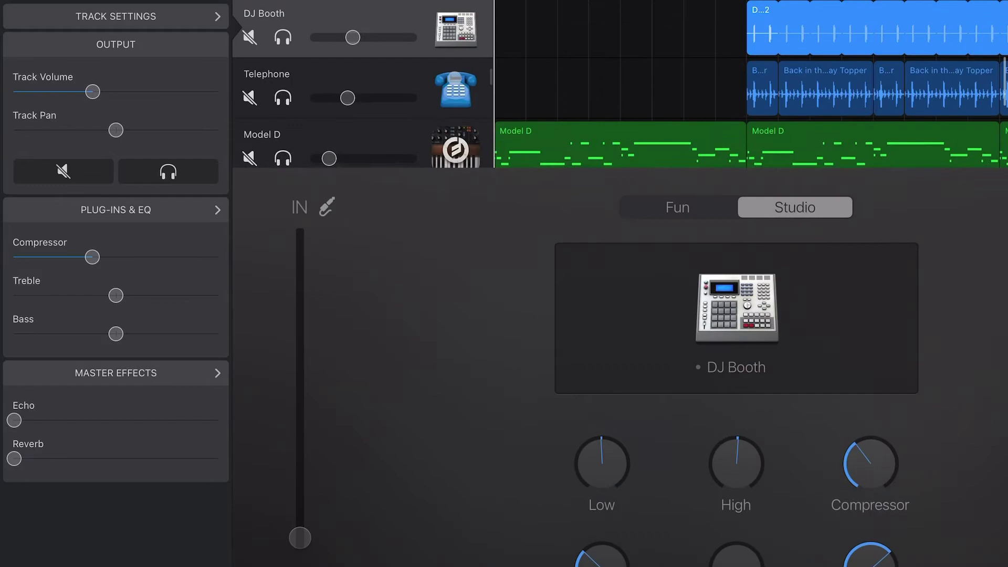
pyautogui.scroll(-1, 455, 77)
pyautogui.click(455, 79)
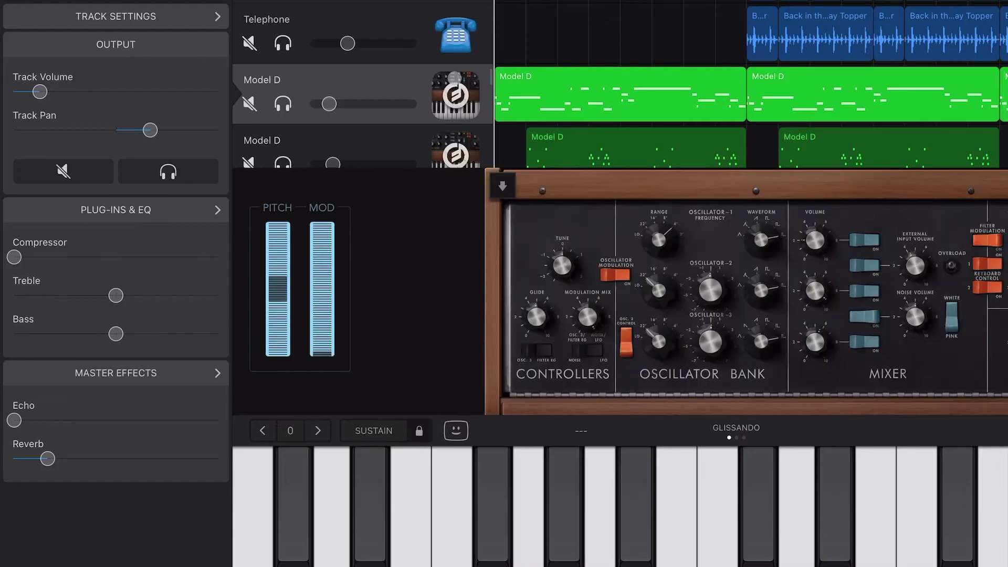
pyautogui.scroll(-2, 455, 77)
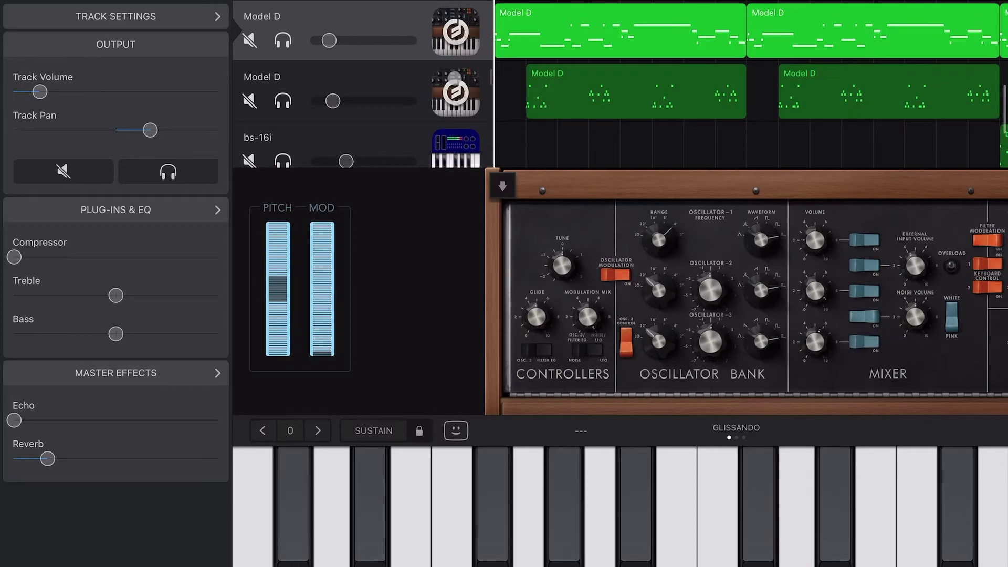
pyautogui.click(454, 77)
pyautogui.scroll(-4, 454, 77)
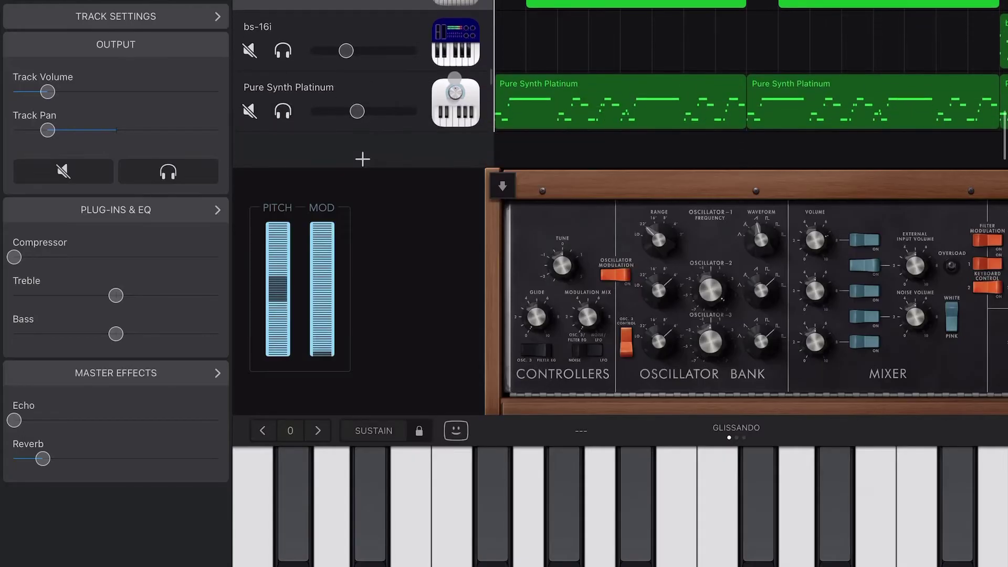
pyautogui.click(456, 102)
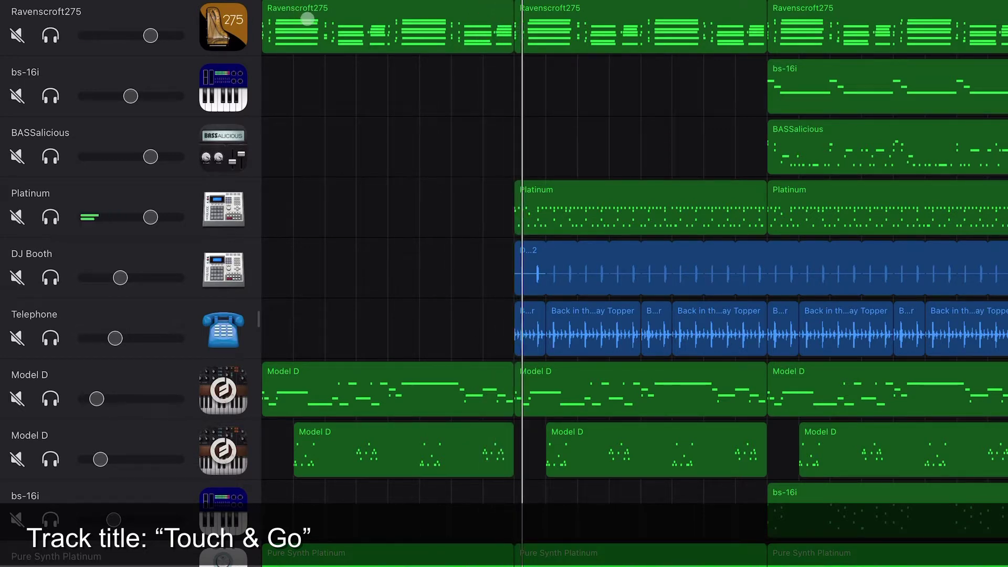
pyautogui.scroll(2, 420, 216)
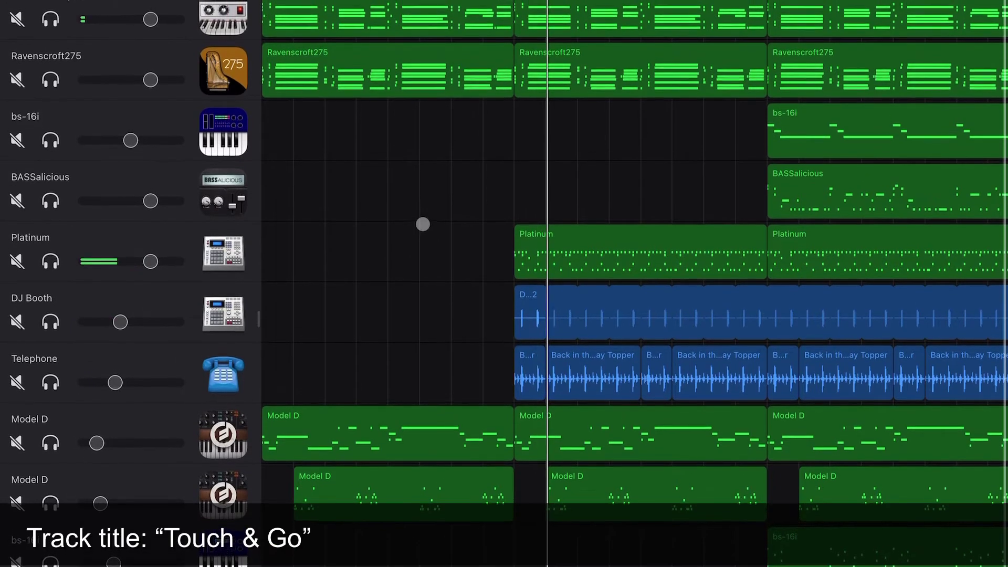
pyautogui.scroll(1, 423, 225)
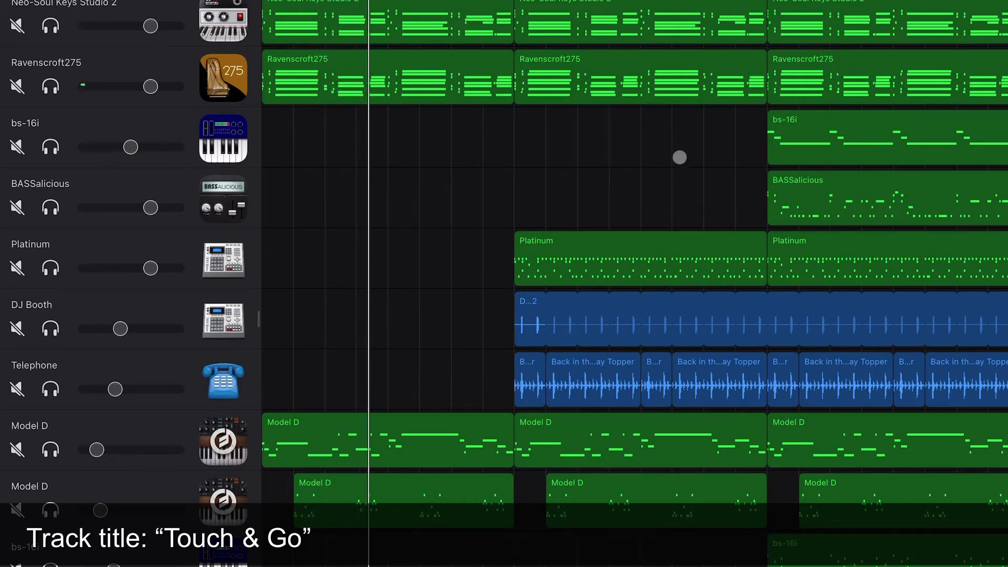
pyautogui.scroll(2, 679, 158)
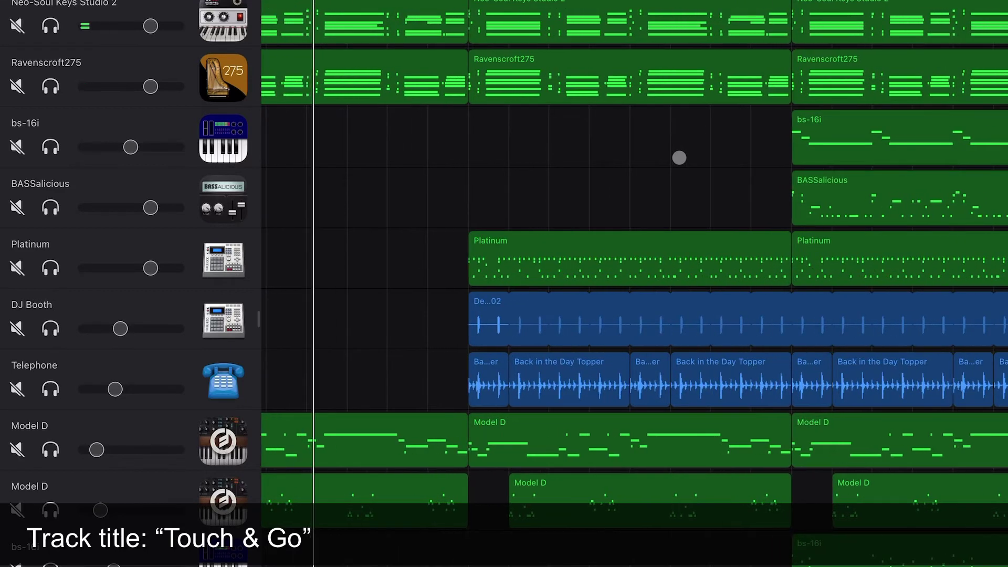
pyautogui.hscroll(3, 679, 157)
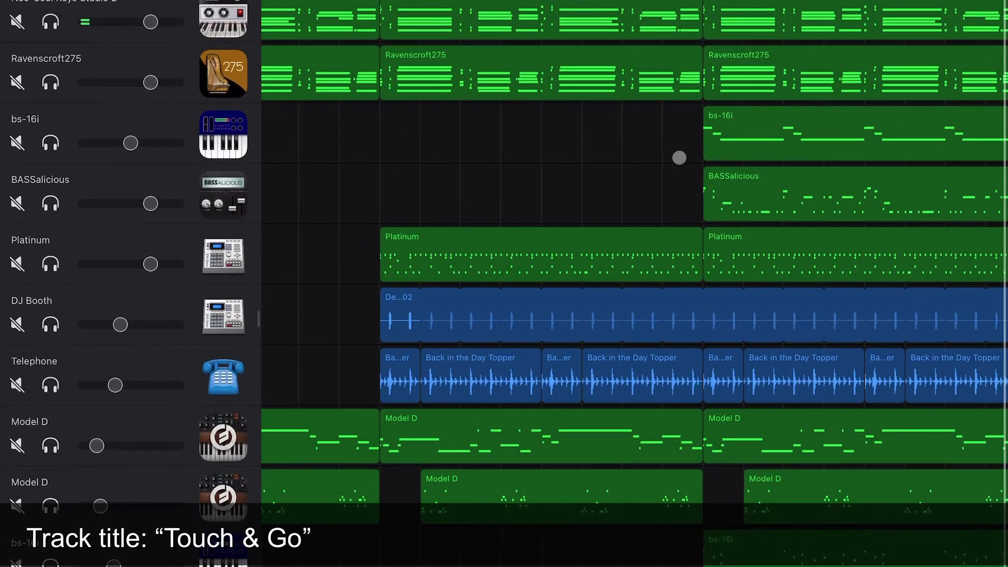
pyautogui.hscroll(2, 678, 158)
pyautogui.hscroll(1, 679, 157)
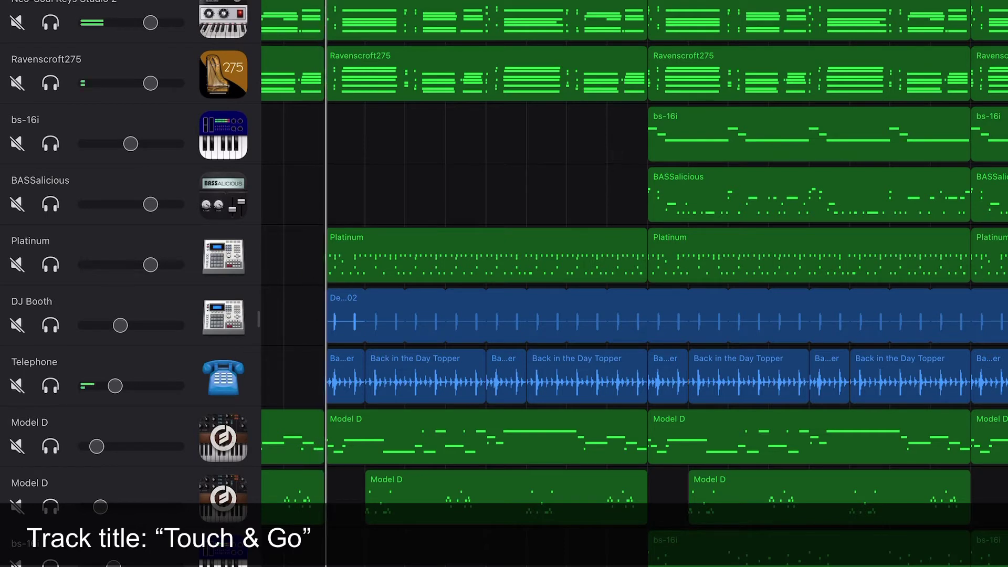
pyautogui.hscroll(1, 545, 164)
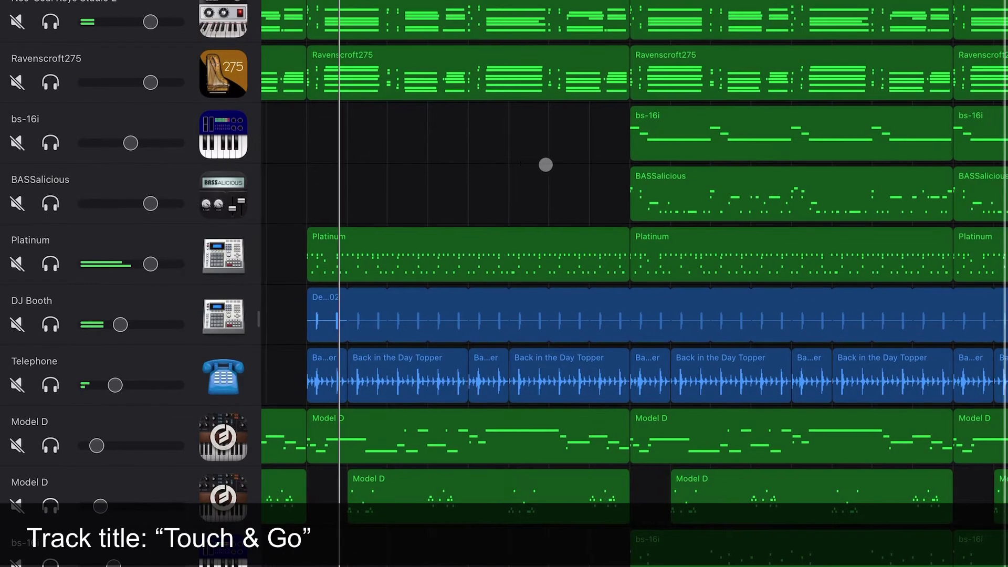
pyautogui.hscroll(1, 545, 165)
pyautogui.hscroll(1, 545, 165)
pyautogui.scroll(1, 501, 166)
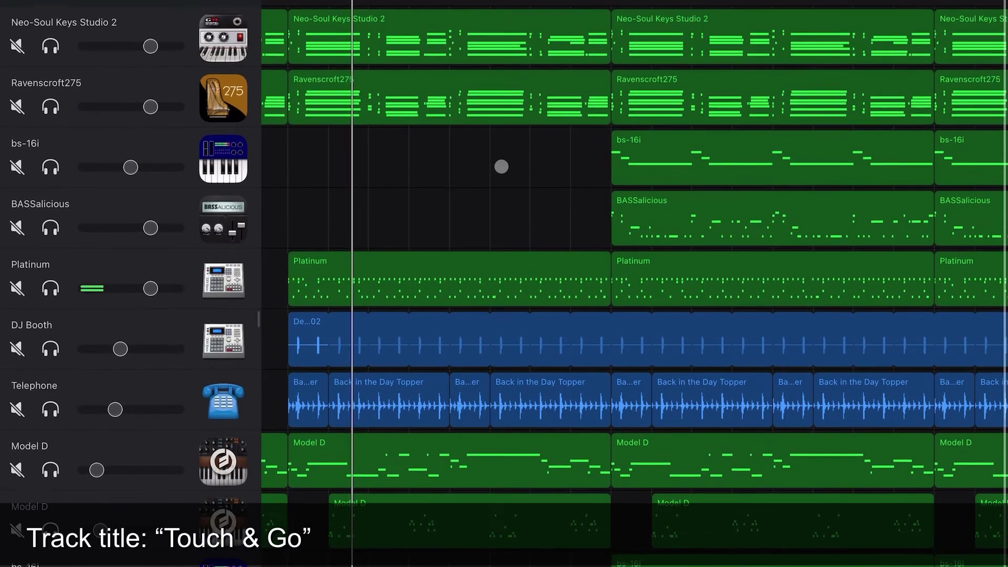
pyautogui.hscroll(1, 501, 166)
pyautogui.hscroll(1, 502, 165)
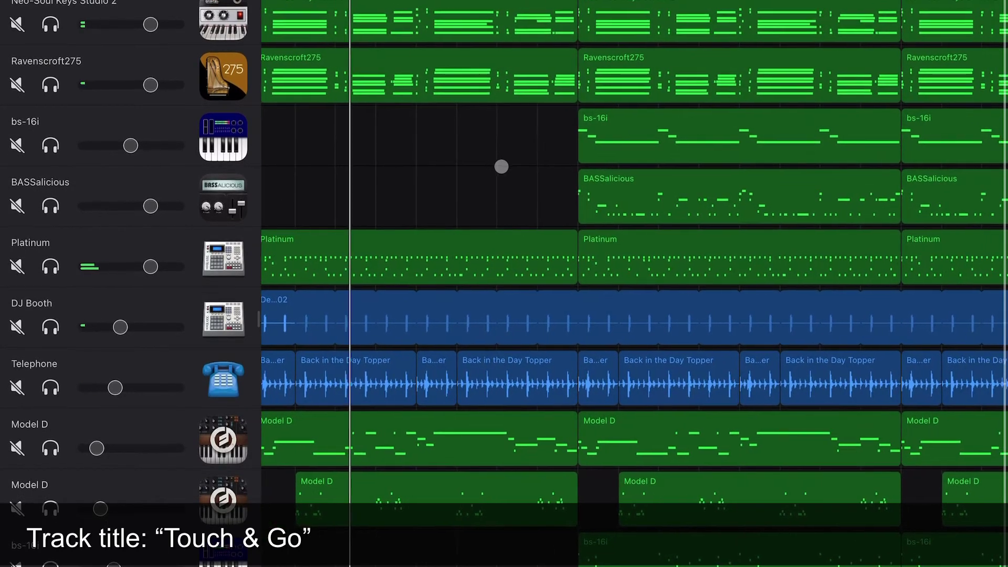
pyautogui.hscroll(1, 502, 166)
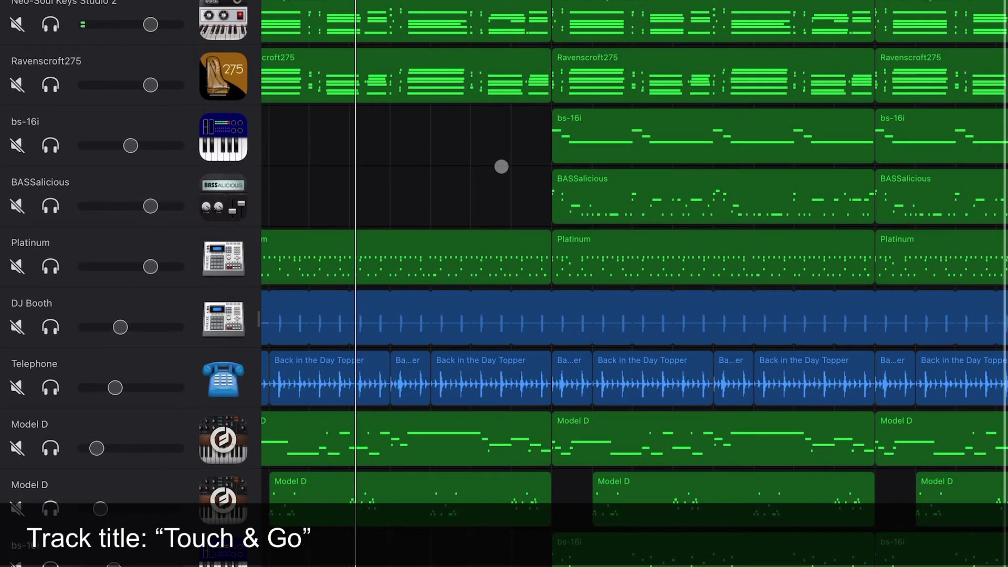
pyautogui.hscroll(1, 502, 166)
pyautogui.hscroll(1, 502, 166)
pyautogui.hscroll(1, 502, 166)
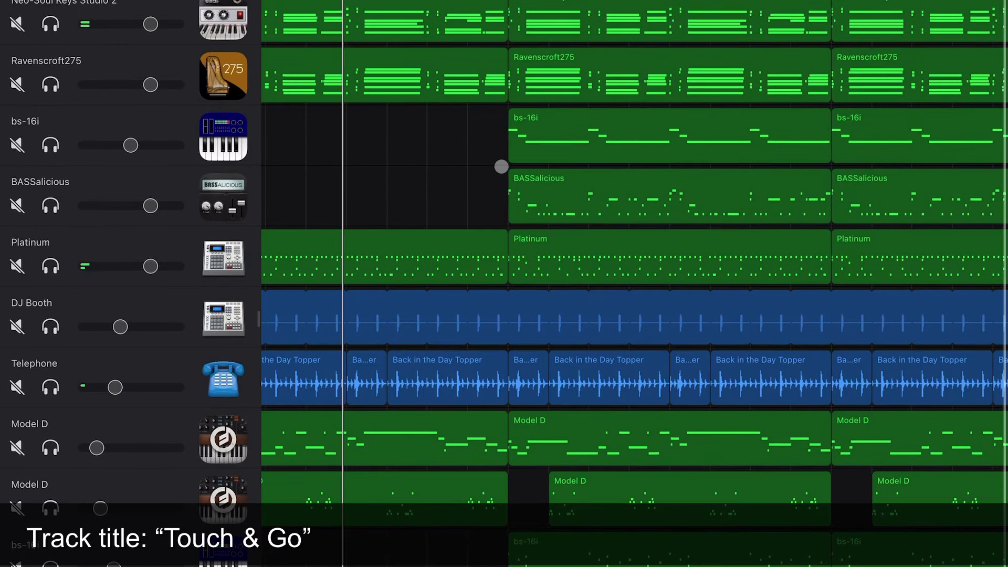
pyautogui.scroll(-1, 502, 166)
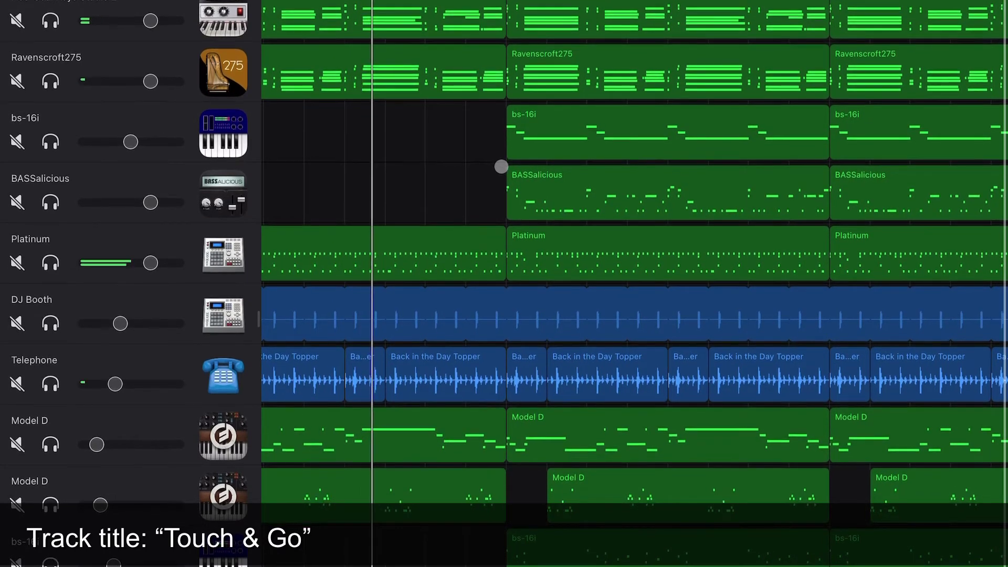
pyautogui.scroll(-1, 502, 166)
pyautogui.scroll(-2, 501, 166)
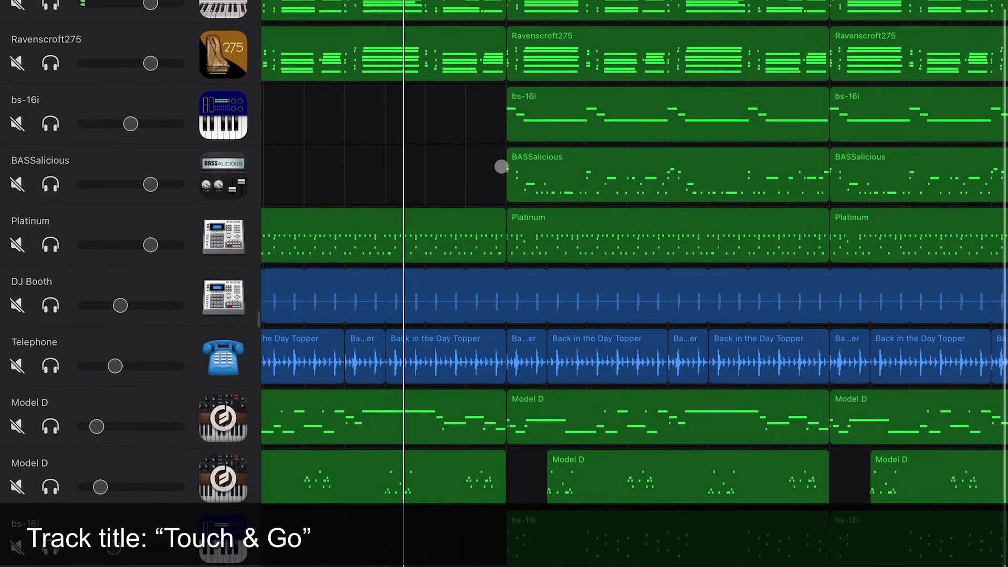
pyautogui.scroll(-1, 502, 166)
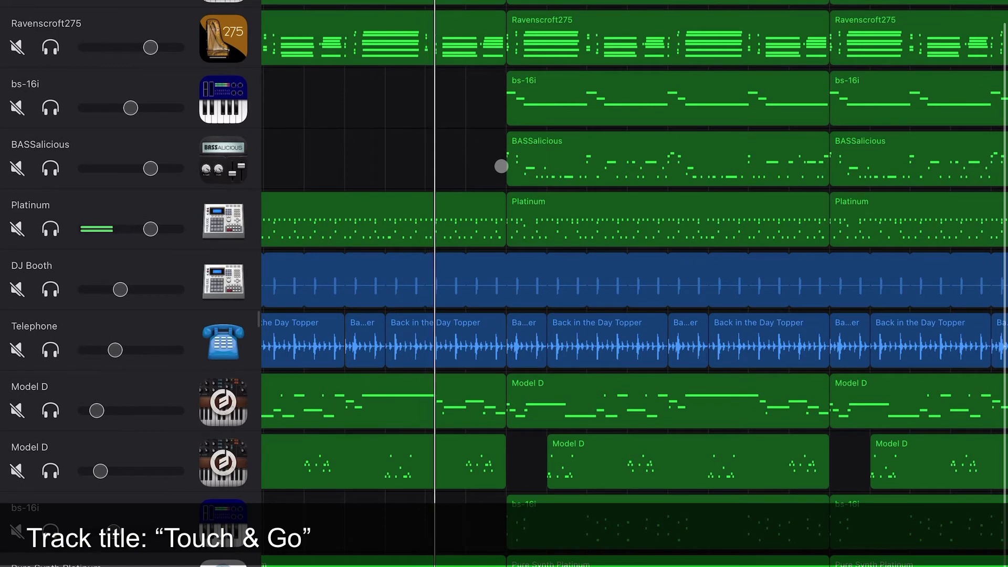
pyautogui.scroll(2, 502, 166)
pyautogui.scroll(2, 502, 166)
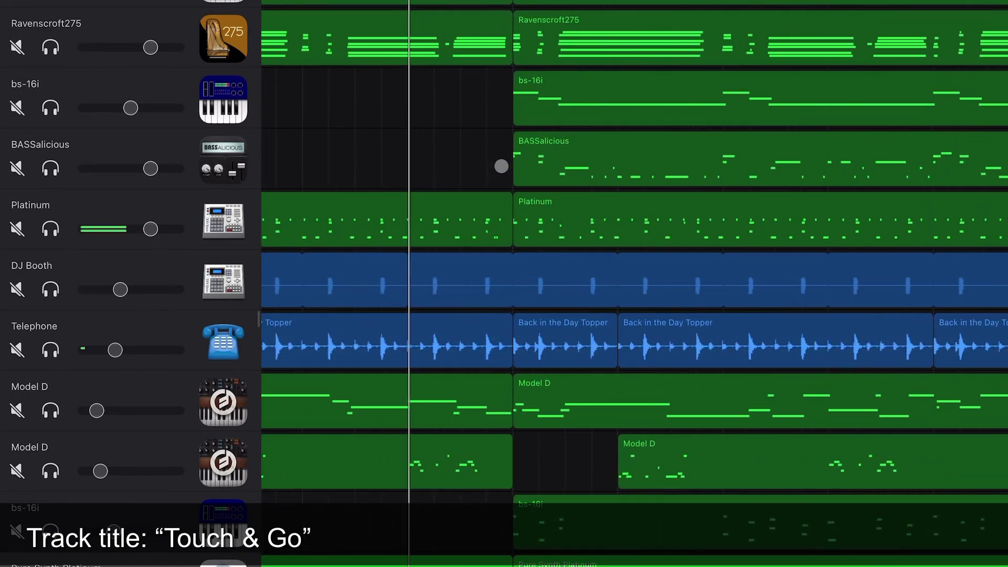
pyautogui.hscroll(3, 534, 136)
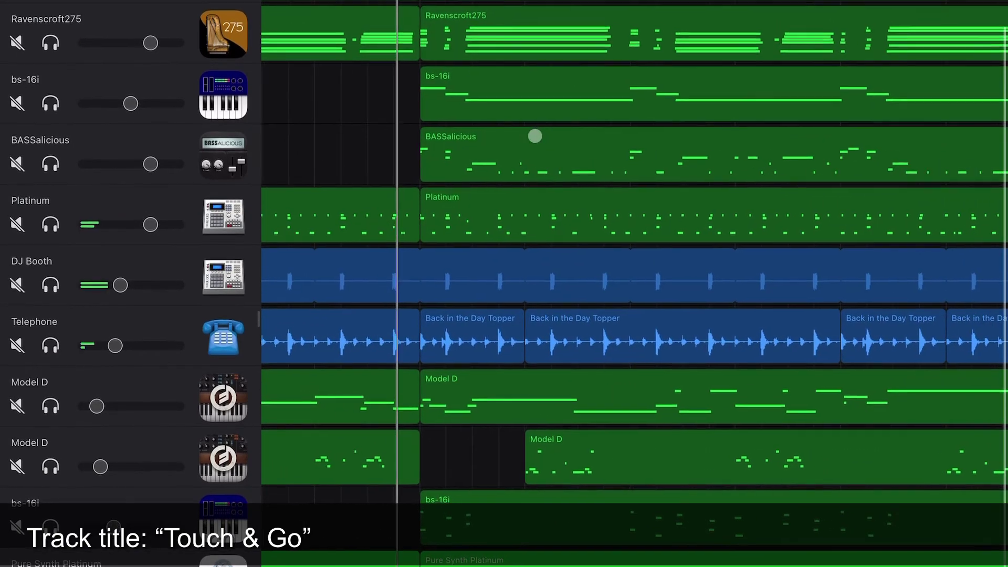
pyautogui.hscroll(3, 535, 136)
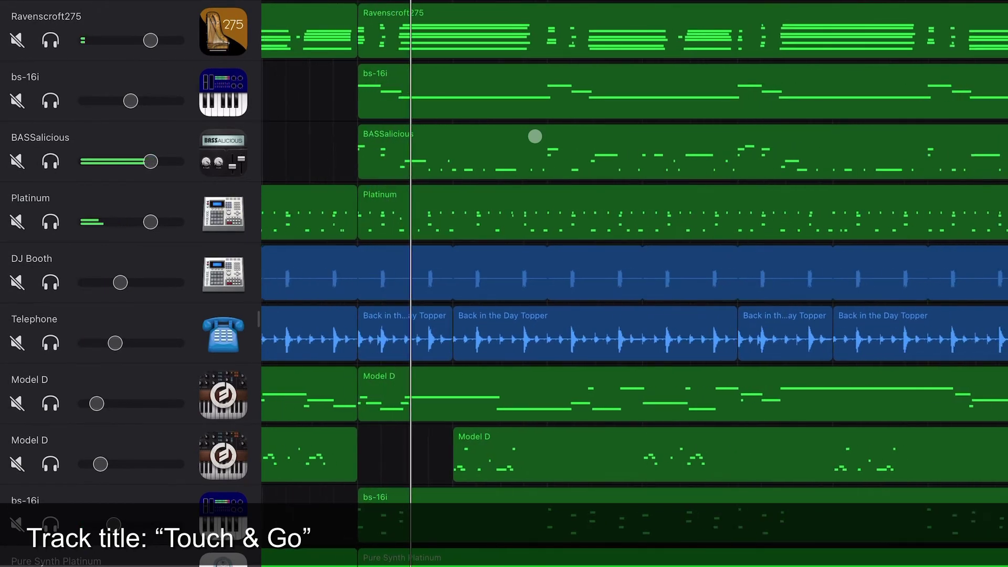
pyautogui.hscroll(5, 535, 135)
pyautogui.hscroll(3, 535, 135)
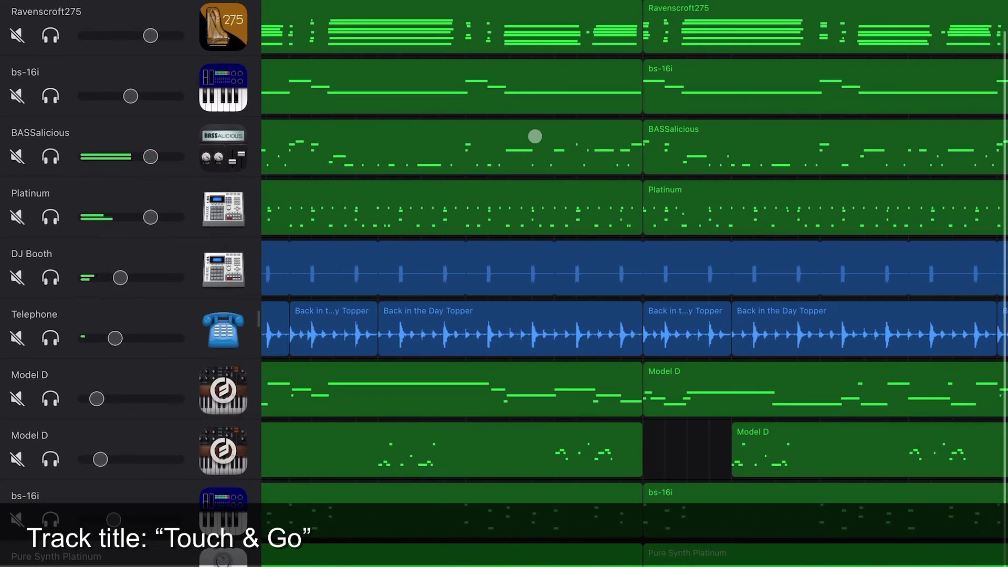
pyautogui.hscroll(5, 534, 135)
pyautogui.hscroll(3, 534, 135)
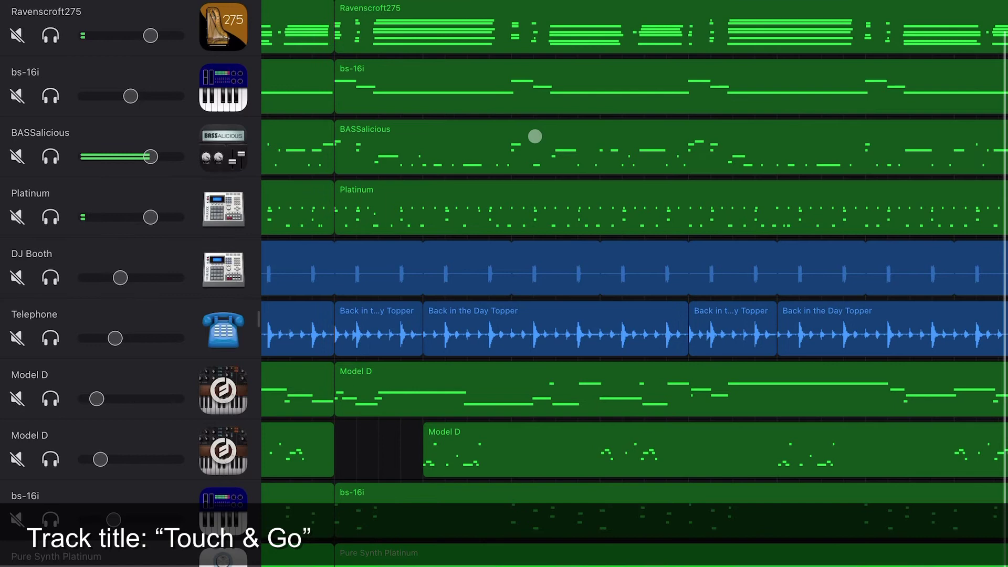
pyautogui.scroll(-2, 535, 135)
pyautogui.scroll(2, 535, 135)
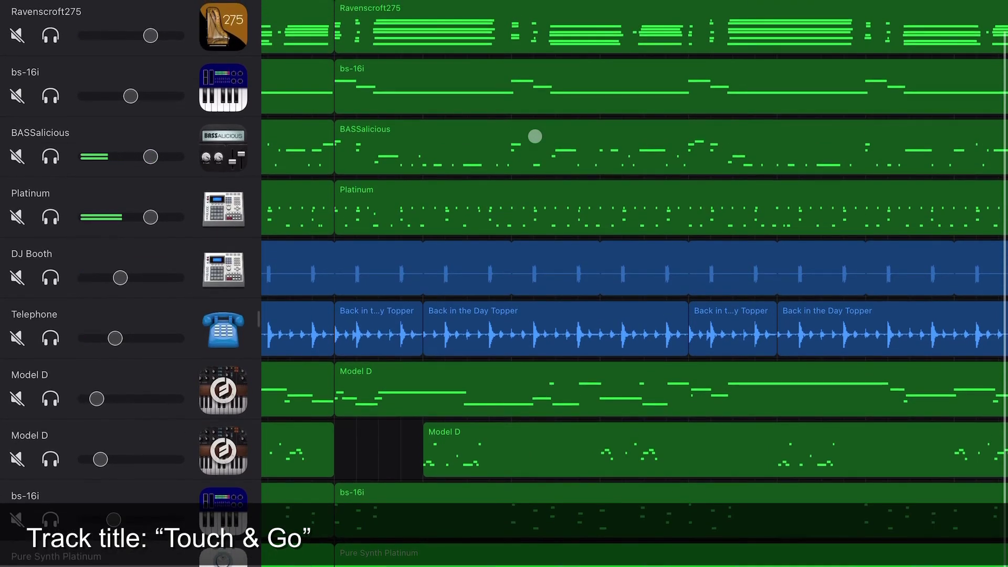
pyautogui.scroll(3, 535, 136)
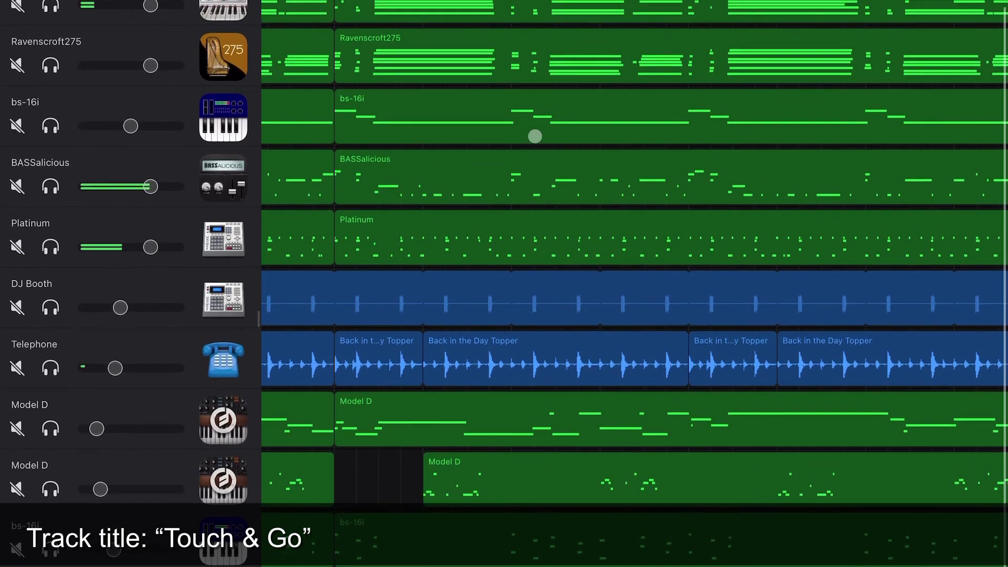
pyautogui.scroll(2, 535, 135)
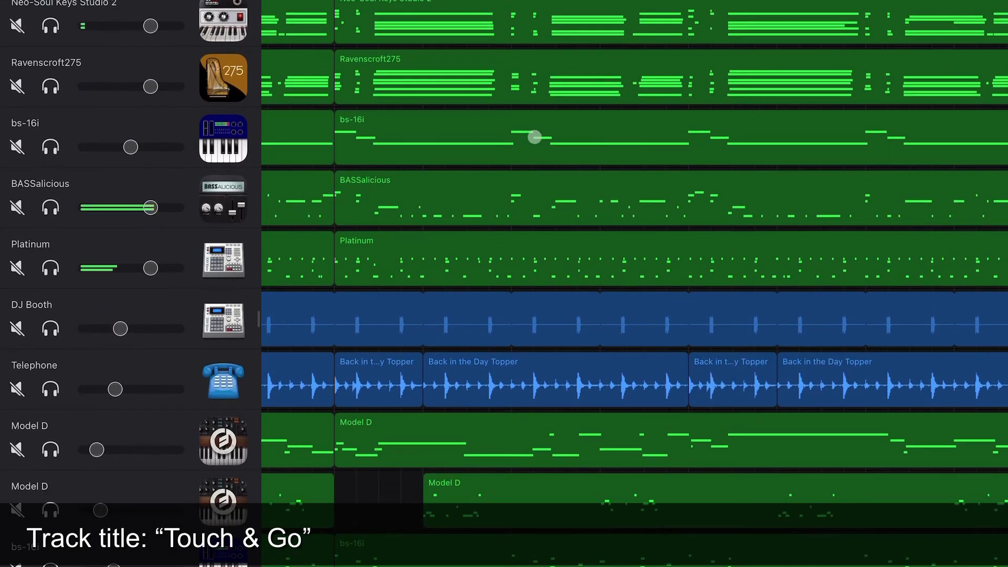
pyautogui.hscroll(-5, 535, 137)
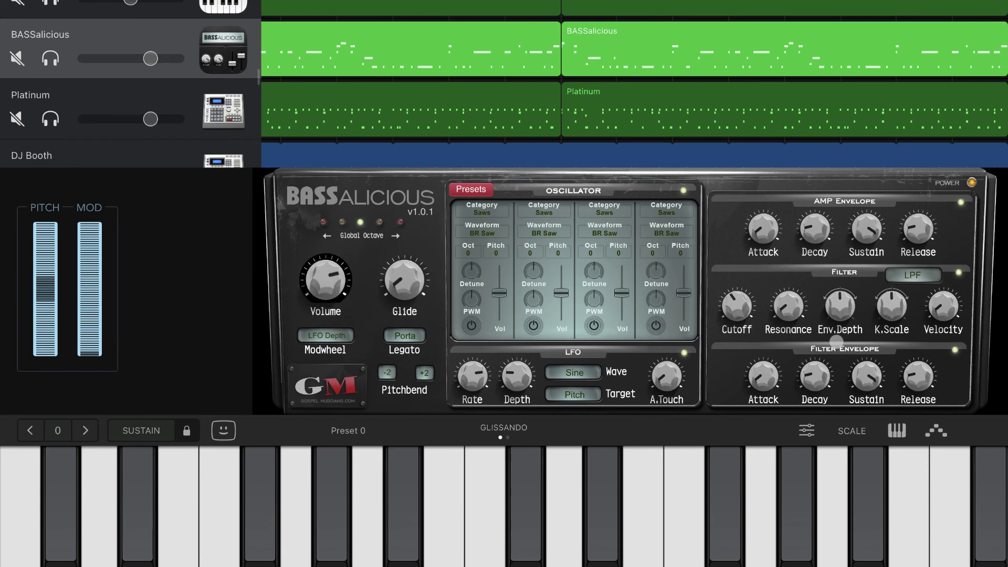
# - View the Platinum drum pads, then the Ravenscroft275 piano's output, plug-in and master effects settings
pyautogui.click(118, 103)
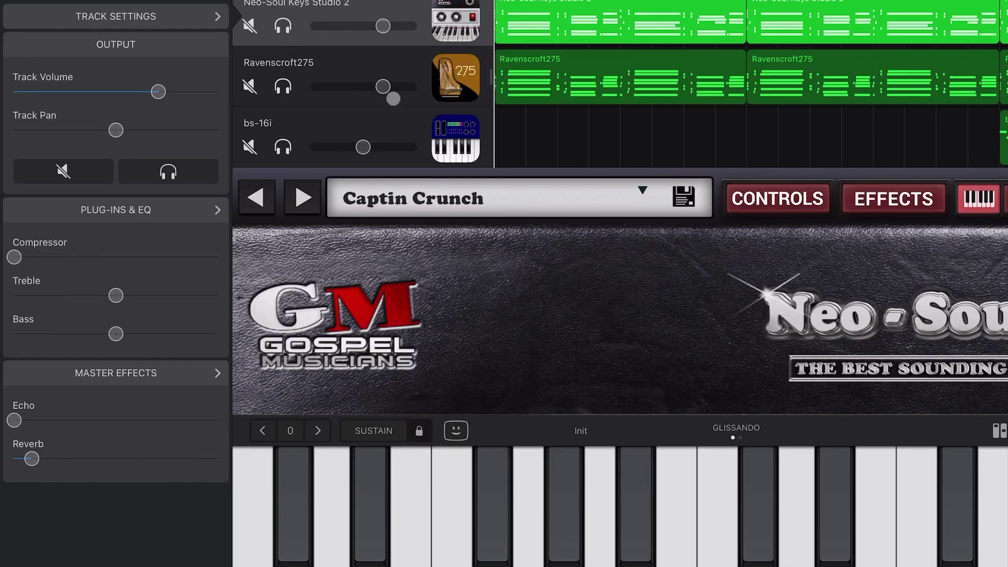
pyautogui.click(463, 82)
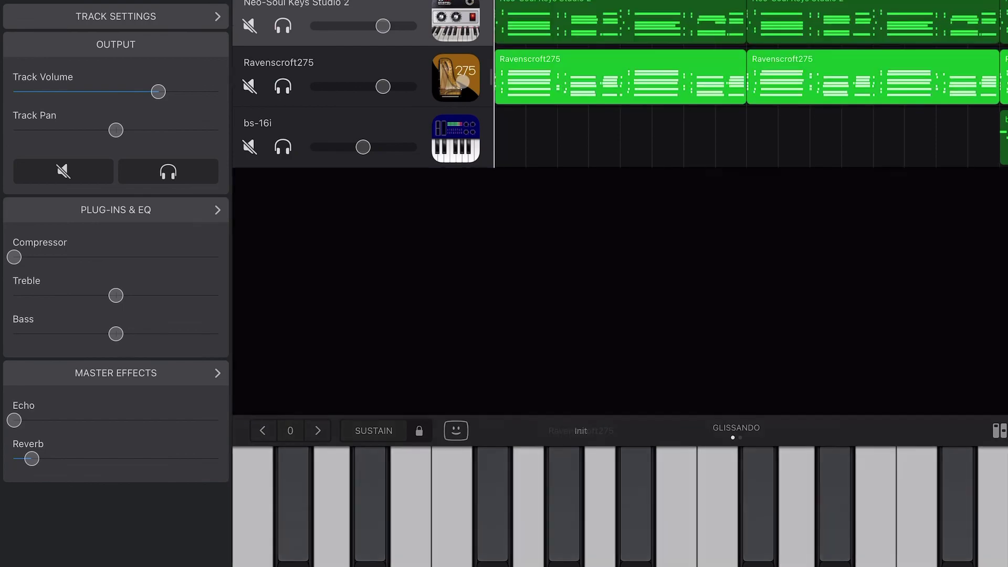